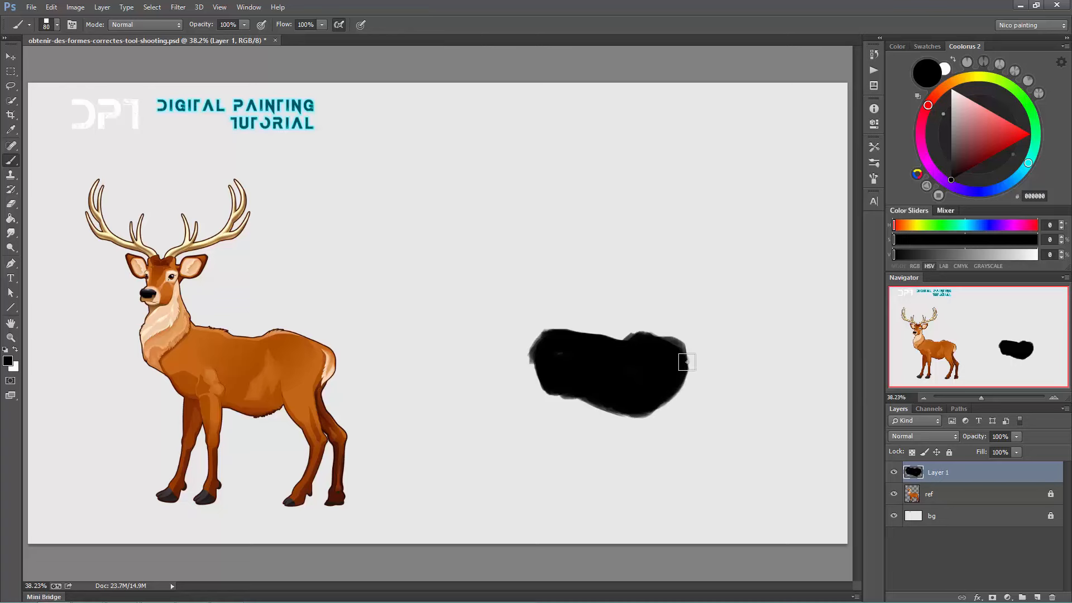
Step: Paint the black silhouette's first hind leg down to the hoof, reducing the brush to 50 px and then 45 px
key("bracketleft")
key("bracketleft")
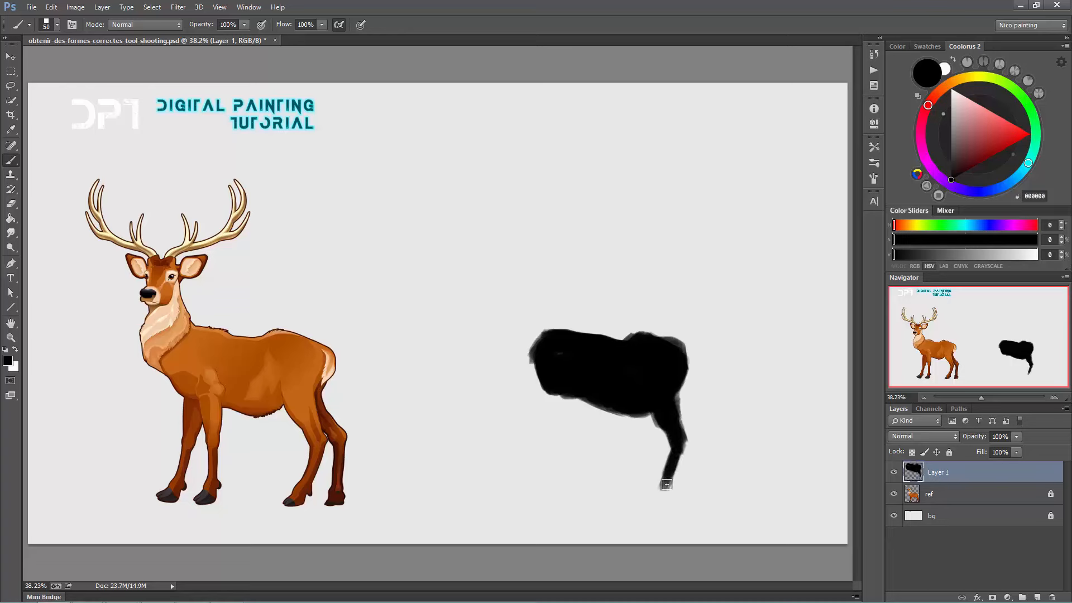
key("bracketleft")
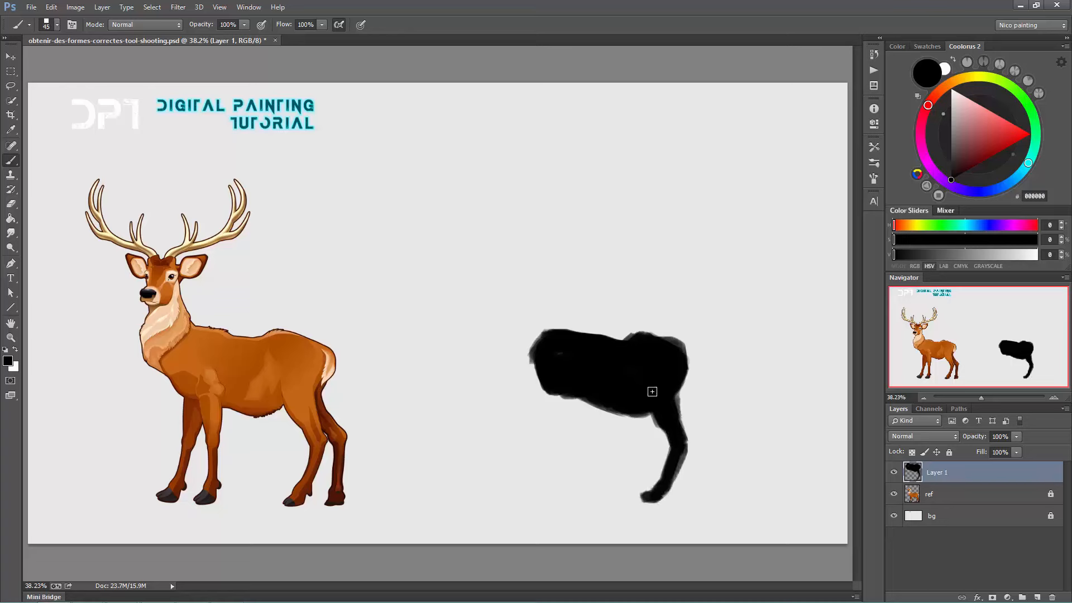
Step: Paint the second hind leg in black behind the first one with the 45 px brush
mouse_move(660, 416)
left_mouse_down()
mouse_move(679, 402)
mouse_move(687, 420)
mouse_move(683, 389)
mouse_move(704, 440)
mouse_move(691, 500)
mouse_move(701, 446)
left_mouse_up()
key("bracketright")
key("bracketleft")
left_click_drag(684, 391, 703, 430)
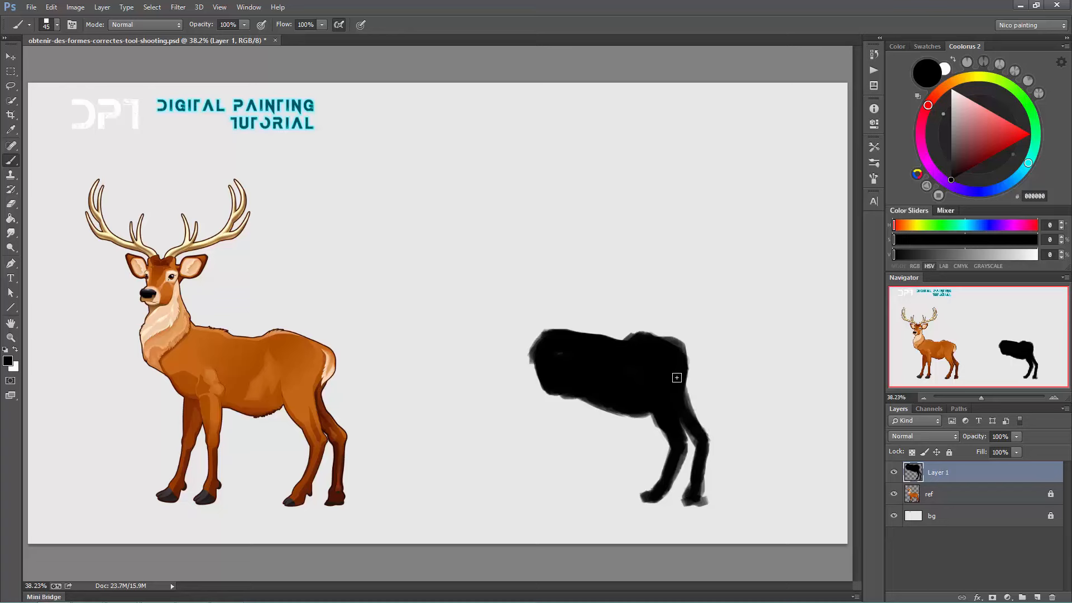
Step: Fill out the silhouette's rump and refine its rear contour above the hind legs
mouse_move(676, 377)
left_mouse_down()
mouse_move(691, 351)
mouse_move(688, 372)
left_mouse_up()
key("e")
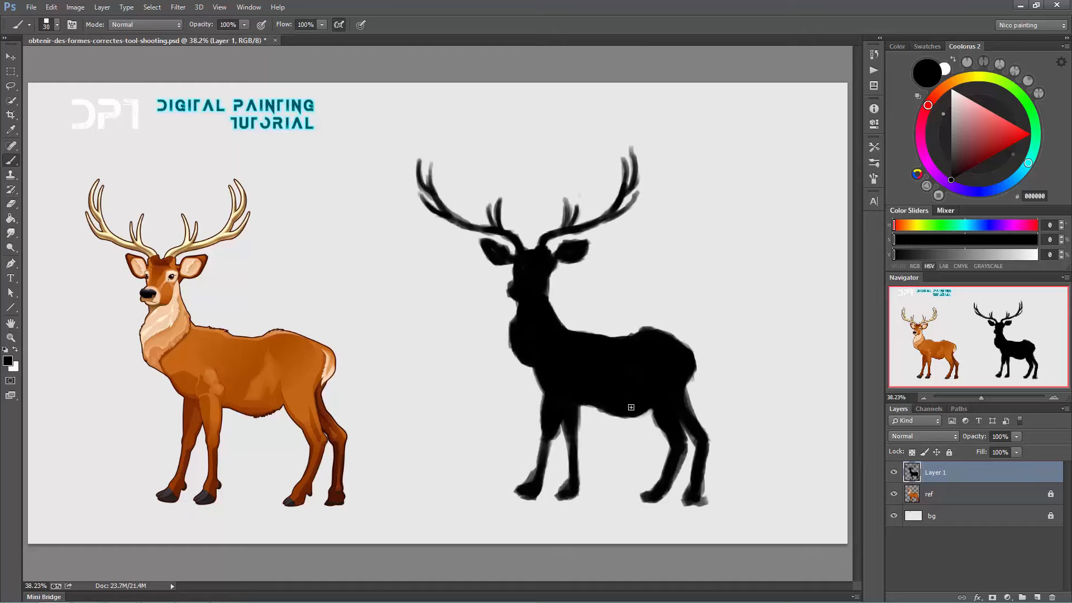
mouse_move(665, 330)
left_mouse_down()
mouse_move(688, 349)
mouse_move(695, 381)
mouse_move(682, 396)
left_mouse_up()
mouse_move(684, 348)
left_mouse_down()
mouse_move(701, 340)
mouse_move(690, 372)
left_mouse_up()
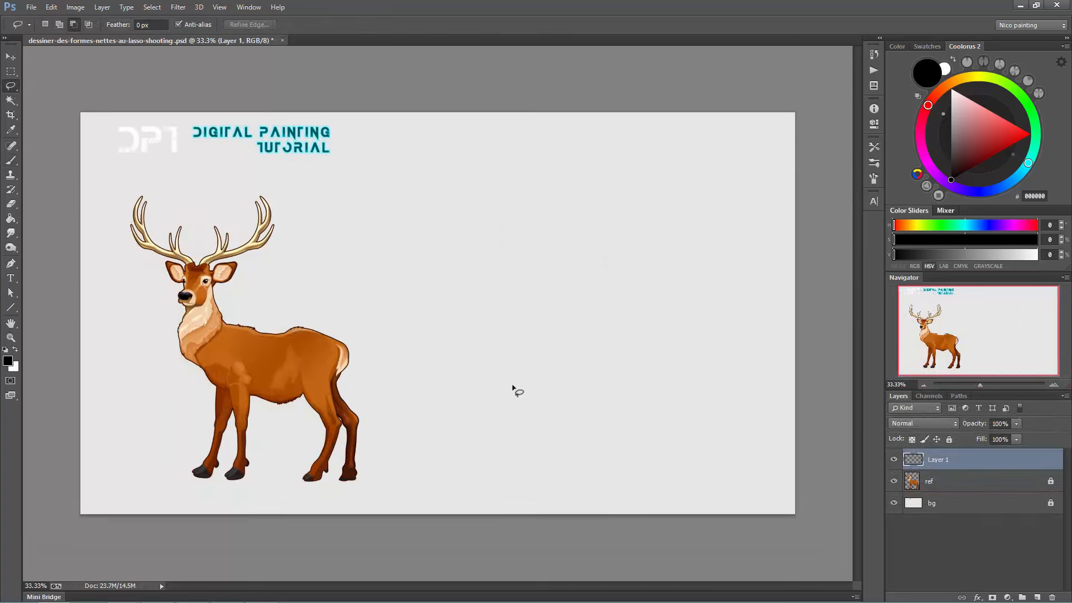
left_click_drag(503, 371, 490, 346)
mouse_move(499, 299)
left_mouse_down()
mouse_move(480, 265)
mouse_move(501, 265)
left_mouse_up()
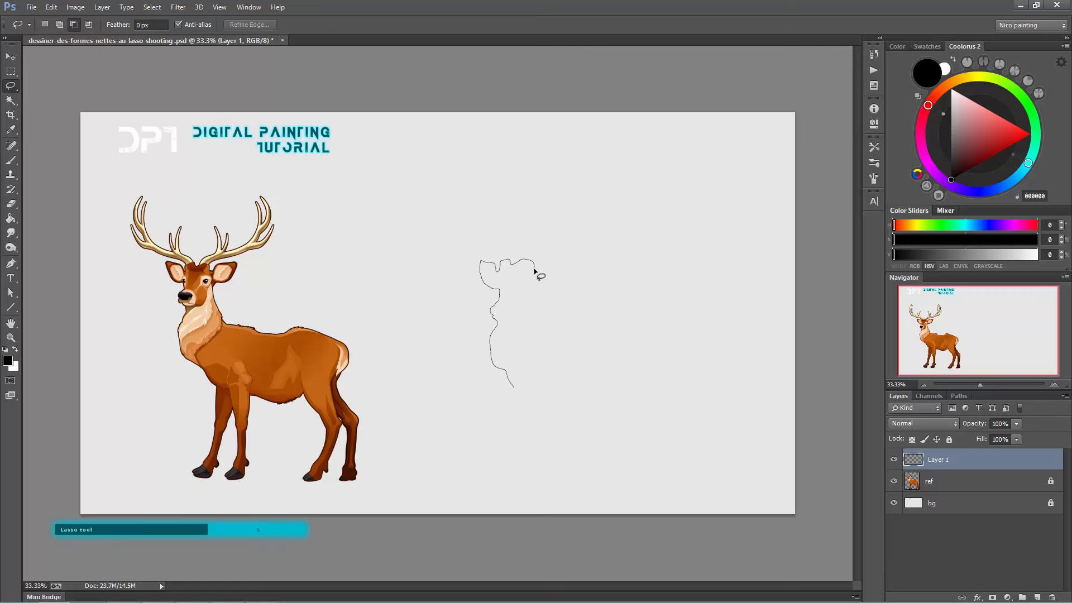
left_click_drag(534, 270, 541, 271)
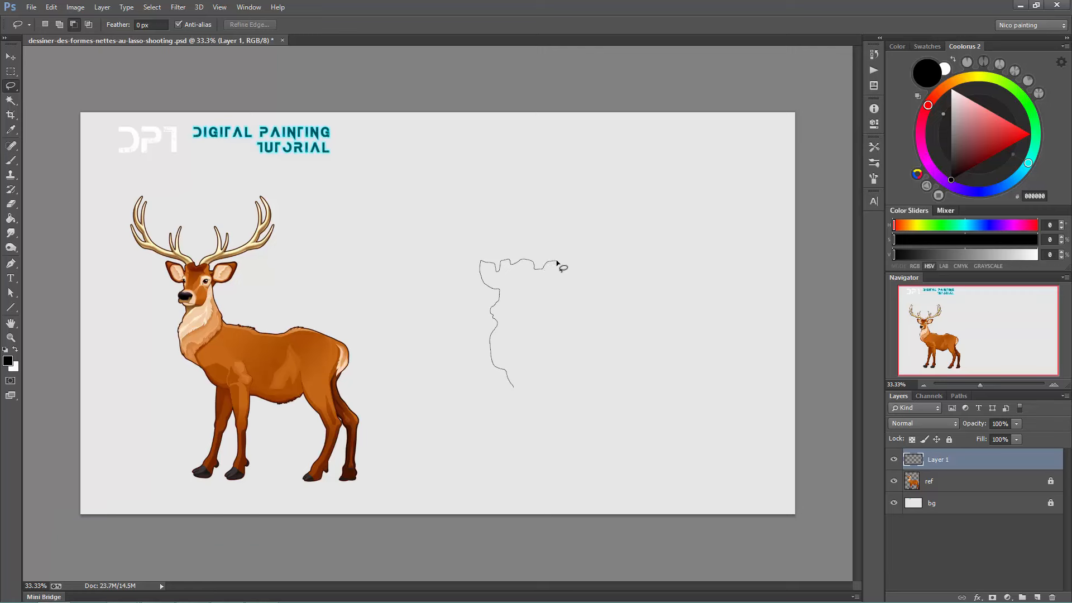
left_click_drag(569, 265, 539, 311)
left_click_drag(555, 342, 555, 344)
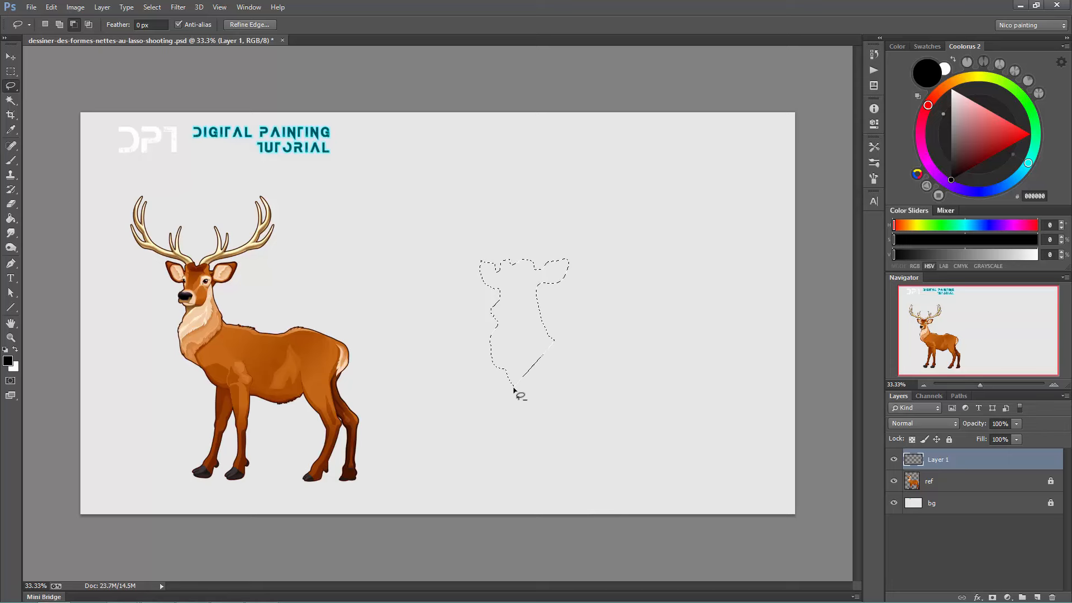
mouse_move(515, 391)
left_mouse_down()
mouse_move(513, 476)
mouse_move(498, 483)
mouse_move(520, 488)
mouse_move(533, 468)
left_mouse_up()
key("ctrl+d")
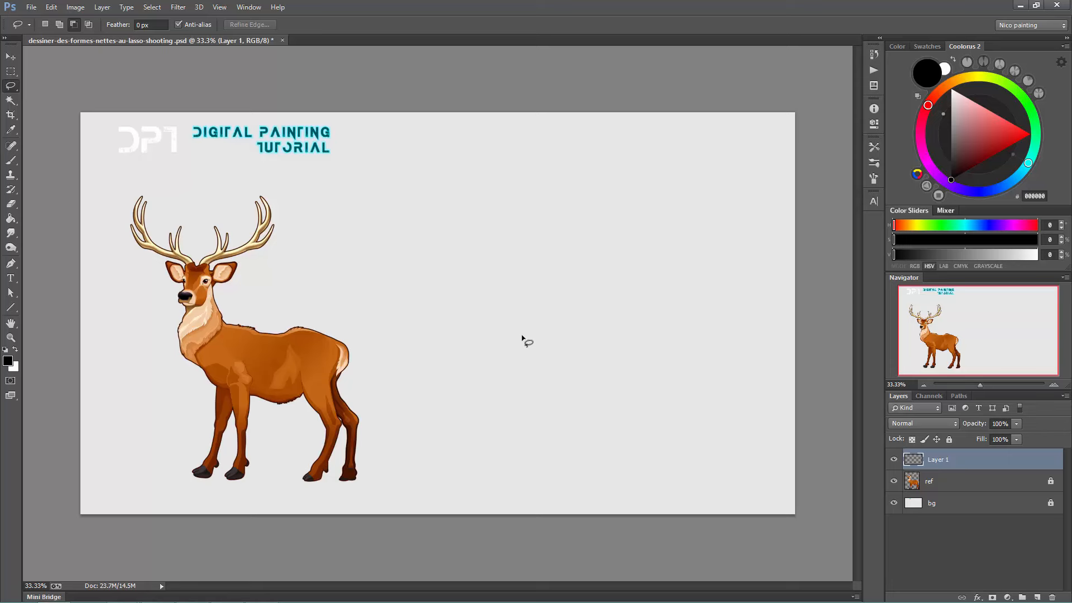
Step: Outline the deer's body with the Lasso and, in add-to-selection mode, add both hind legs
mouse_move(522, 336)
left_mouse_down()
mouse_move(505, 357)
mouse_move(512, 379)
mouse_move(604, 409)
mouse_move(649, 389)
mouse_move(685, 347)
mouse_move(639, 322)
mouse_move(580, 336)
mouse_move(516, 339)
left_mouse_up()
left_click(58, 25)
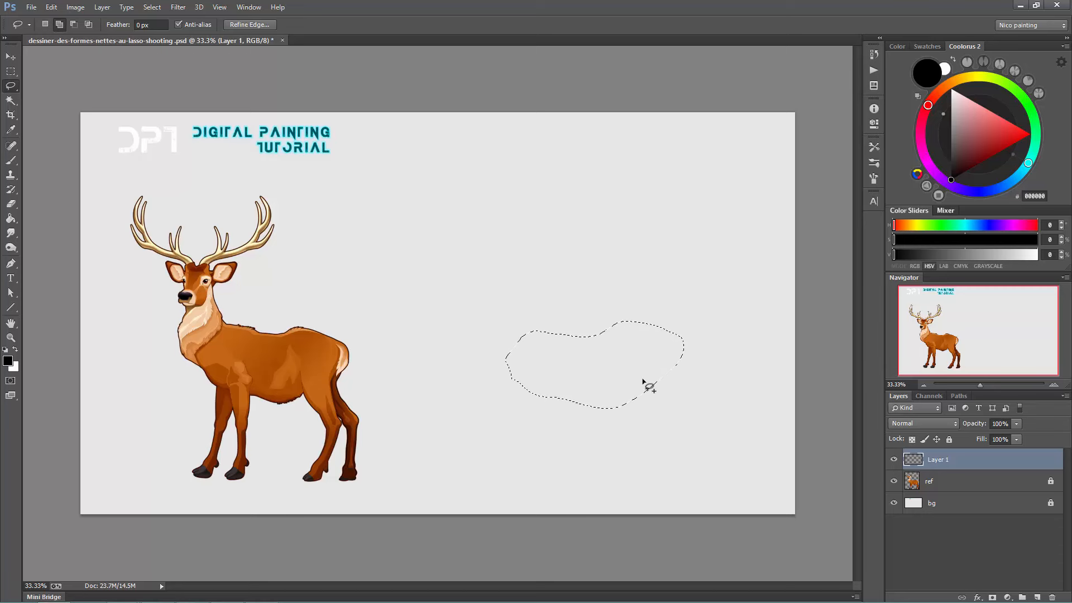
mouse_move(639, 383)
left_mouse_down()
mouse_move(659, 425)
mouse_move(646, 476)
mouse_move(665, 471)
mouse_move(673, 418)
mouse_move(662, 360)
mouse_move(650, 356)
mouse_move(622, 379)
mouse_move(676, 366)
mouse_move(672, 390)
mouse_move(687, 446)
left_mouse_up()
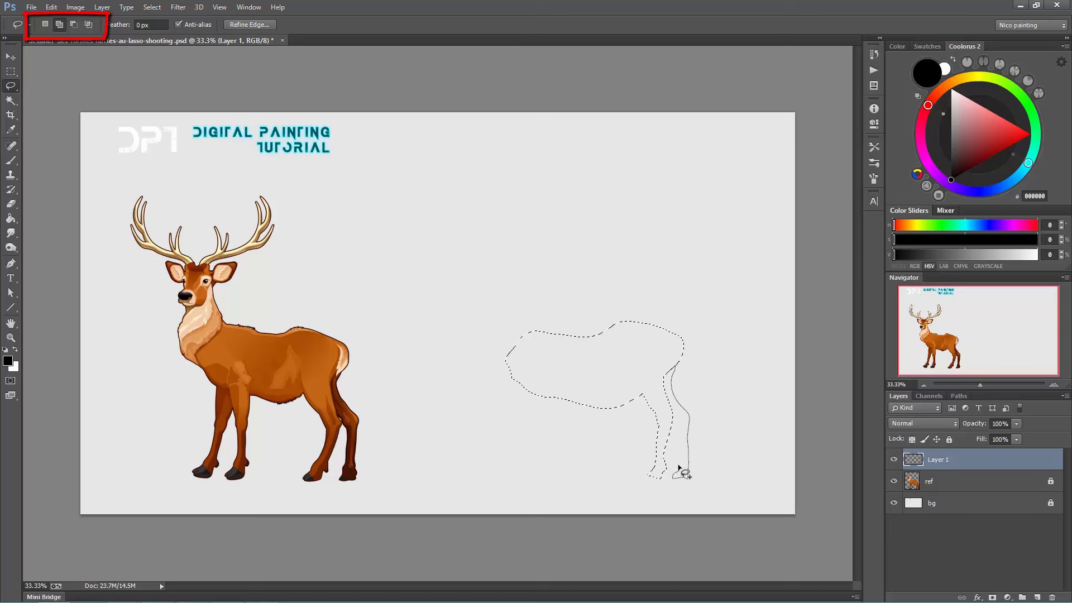
left_click_drag(680, 455, 671, 412)
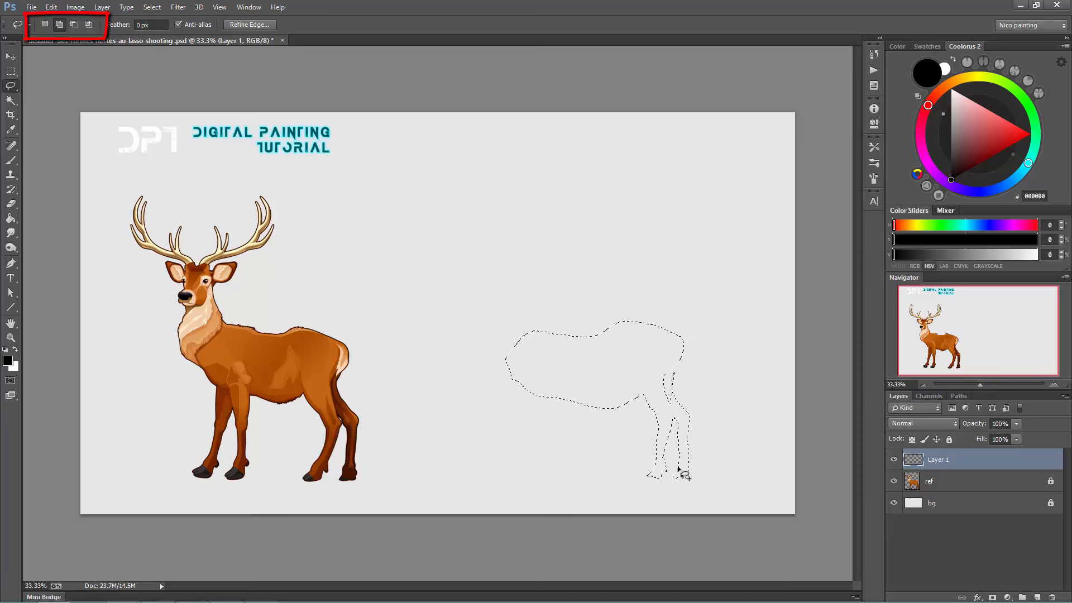
Step: Add both front legs with their hooves to the lasso selection beneath the chest
mouse_move(539, 389)
left_mouse_down()
mouse_move(552, 433)
mouse_move(559, 395)
left_mouse_up()
left_click_drag(542, 433, 545, 436)
mouse_move(547, 434)
left_mouse_down()
mouse_move(535, 478)
mouse_move(551, 475)
mouse_move(551, 429)
left_mouse_up()
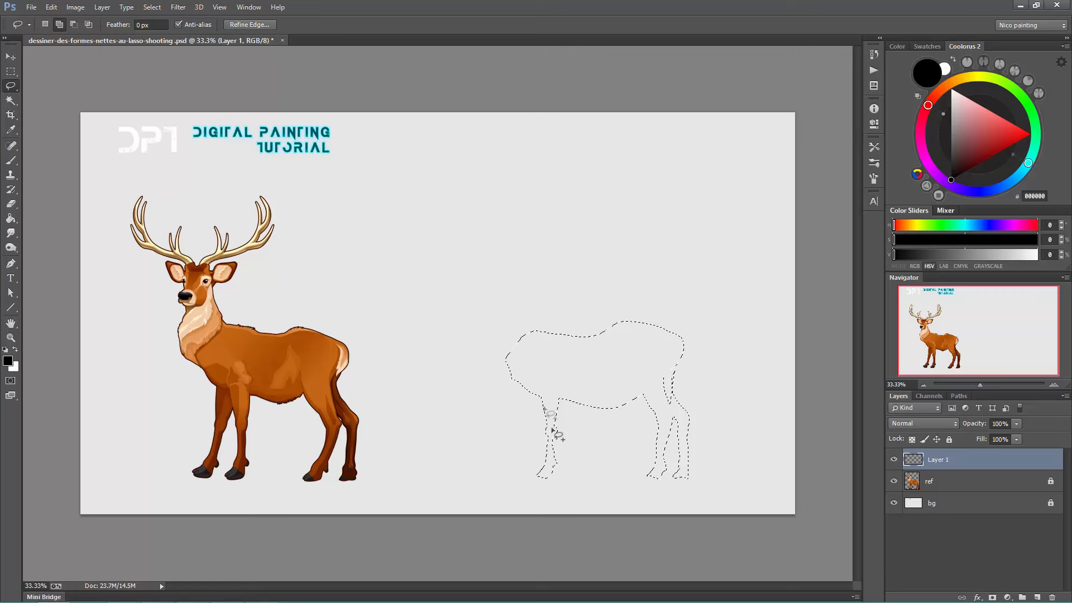
mouse_move(530, 391)
left_mouse_down()
mouse_move(525, 423)
mouse_move(541, 410)
mouse_move(547, 423)
mouse_move(525, 433)
mouse_move(528, 421)
mouse_move(522, 463)
mouse_move(506, 473)
mouse_move(521, 479)
left_mouse_up()
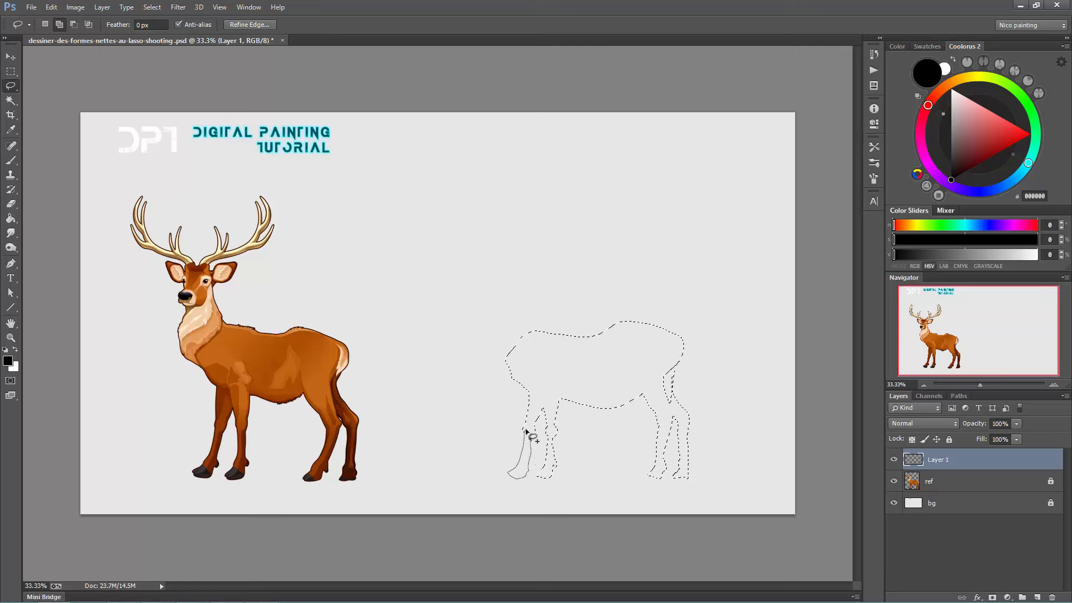
left_click_drag(525, 429, 526, 431)
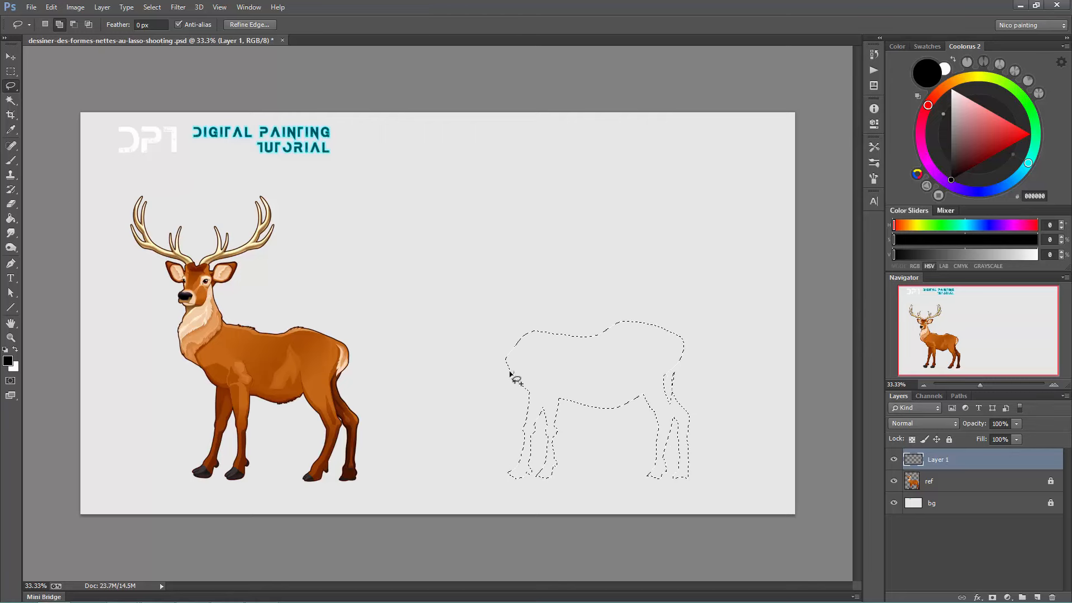
Step: Add the neck, the head with its muzzle, and both ears to the lasso selection
mouse_move(509, 372)
left_mouse_down()
mouse_move(495, 361)
mouse_move(490, 318)
mouse_move(518, 292)
mouse_move(532, 332)
mouse_move(526, 367)
mouse_move(503, 381)
left_mouse_up()
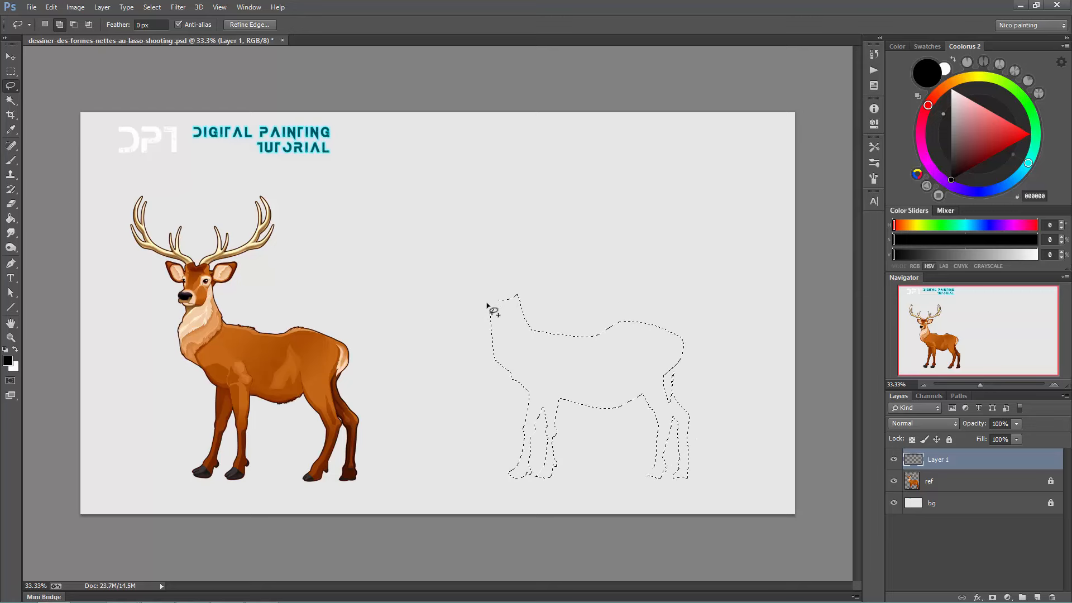
mouse_move(486, 303)
left_mouse_down()
mouse_move(516, 261)
mouse_move(486, 254)
mouse_move(487, 307)
mouse_move(515, 284)
mouse_move(518, 306)
mouse_move(508, 311)
mouse_move(503, 256)
mouse_move(546, 252)
mouse_move(520, 263)
left_mouse_up()
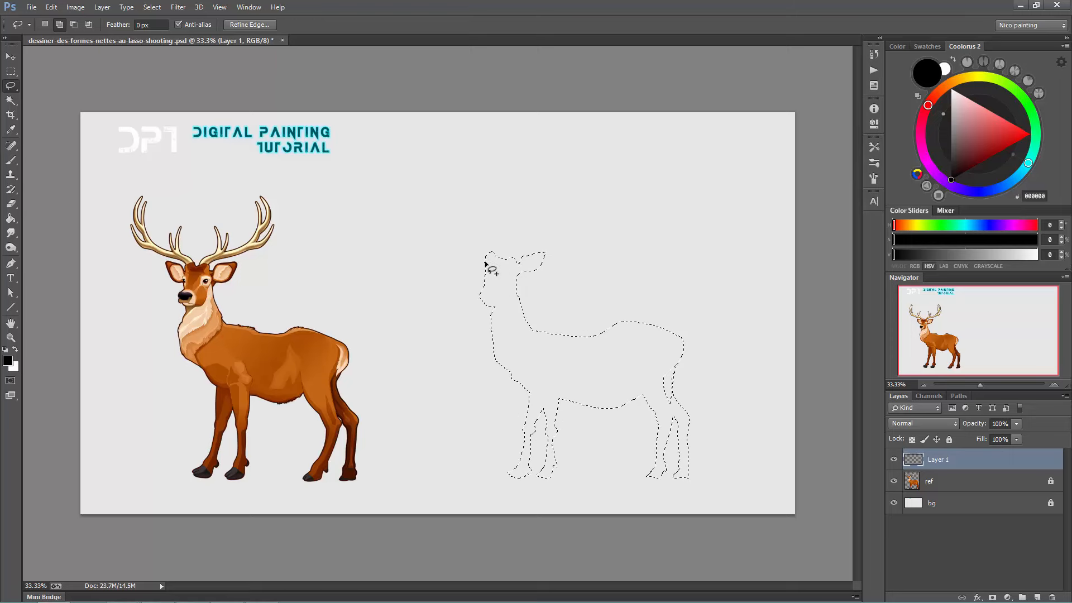
mouse_move(484, 263)
left_mouse_down()
mouse_move(461, 251)
mouse_move(477, 270)
mouse_move(508, 264)
mouse_move(514, 248)
mouse_move(558, 233)
mouse_move(570, 196)
mouse_move(573, 214)
mouse_move(513, 265)
left_mouse_up()
Step: Add both antlers with their tines to the lasso selection above the head
left_click_drag(574, 214, 575, 239)
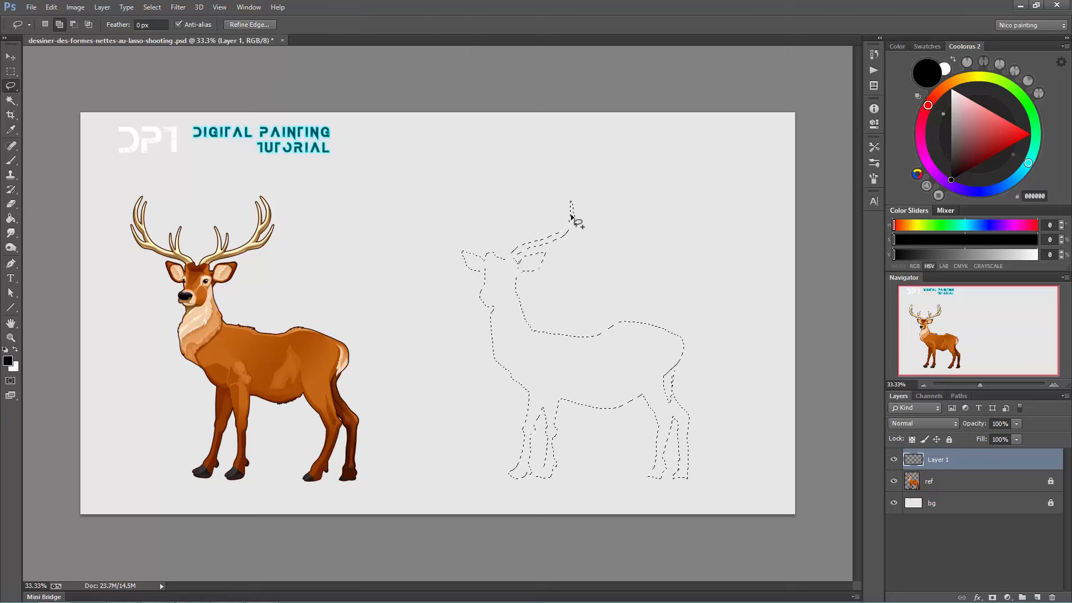
left_click_drag(573, 183, 572, 225, "shift")
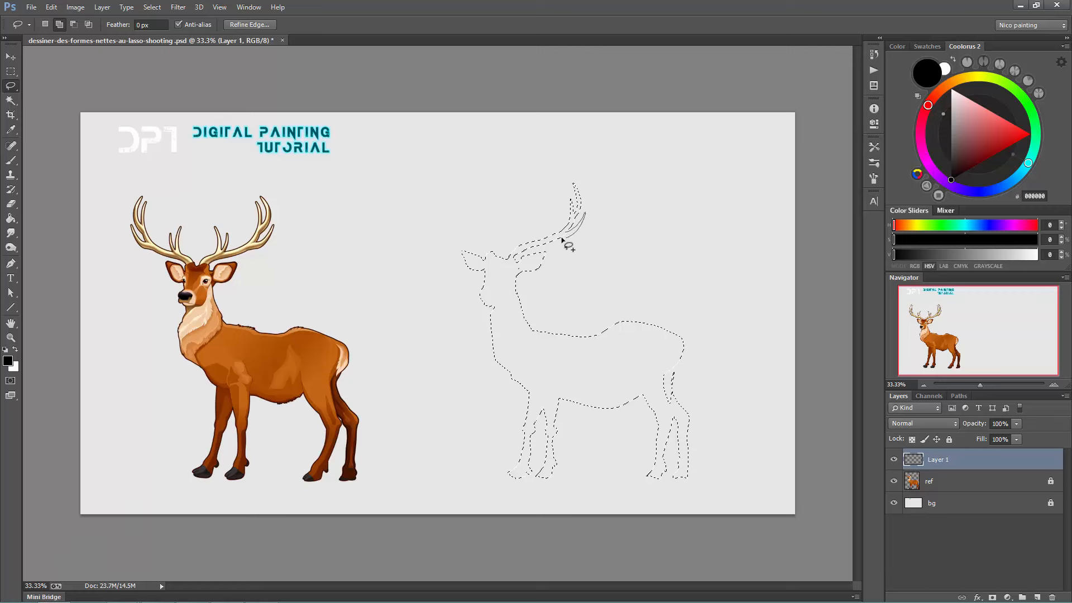
mouse_move(555, 235)
left_mouse_down("alt")
mouse_move(478, 250)
mouse_move(477, 219)
mouse_move(495, 246)
mouse_move(447, 229)
mouse_move(434, 184)
mouse_move(439, 231)
mouse_move(497, 267)
left_mouse_up("alt")
mouse_move(430, 190)
left_mouse_down()
mouse_move(433, 217)
mouse_move(426, 169)
mouse_move(430, 218)
left_mouse_up()
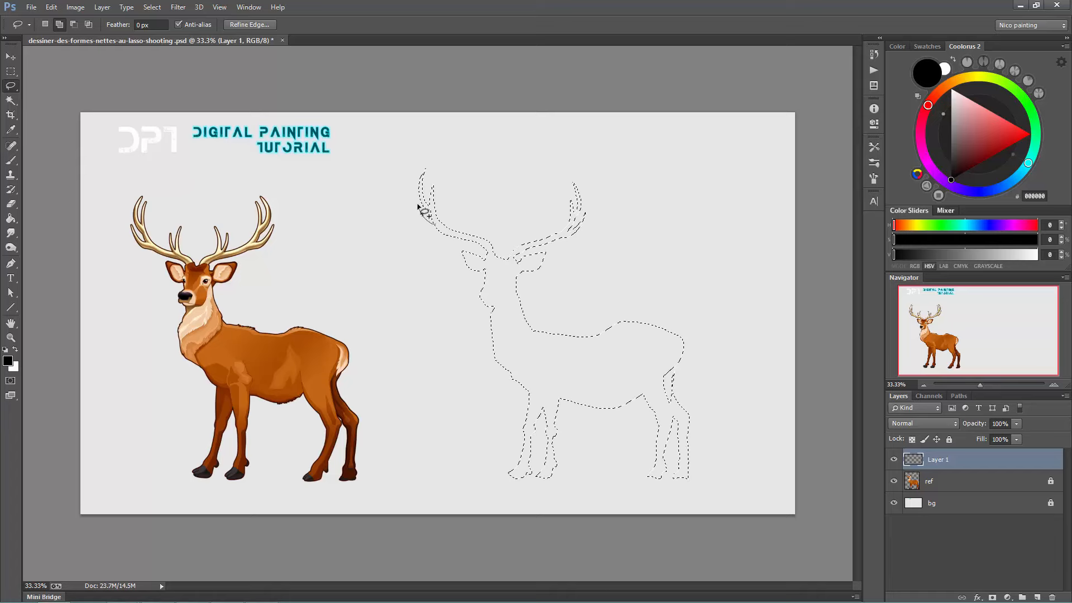
left_click_drag(417, 204, 425, 228)
Step: Fill the whole deer selection with black on Layer 1 using a 500 px brush, and deselect
key("b")
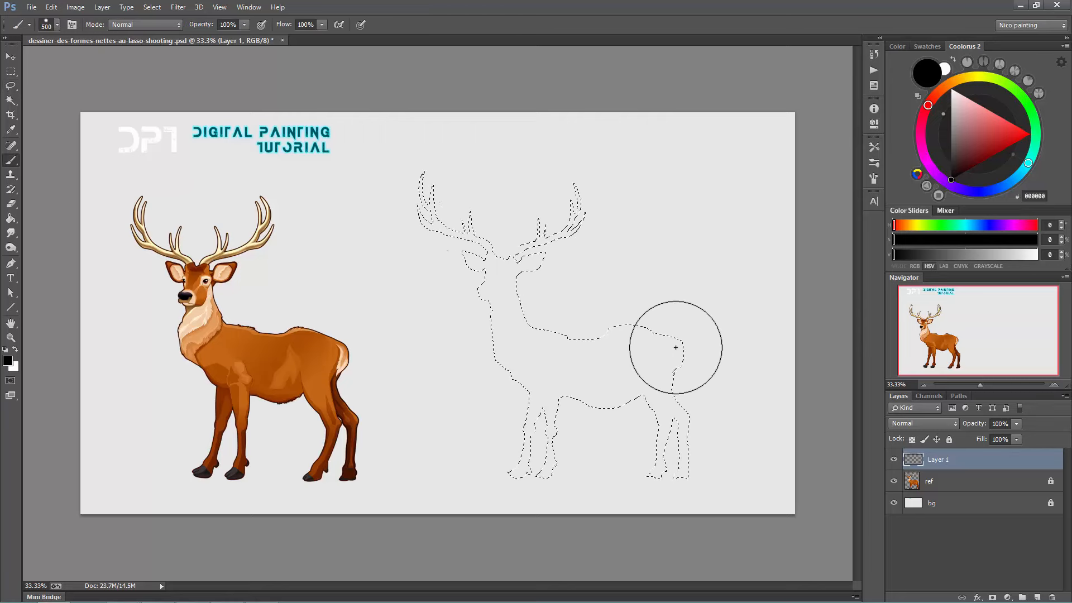
mouse_move(411, 184)
left_mouse_down()
mouse_move(402, 210)
mouse_move(420, 192)
mouse_move(466, 239)
left_mouse_up()
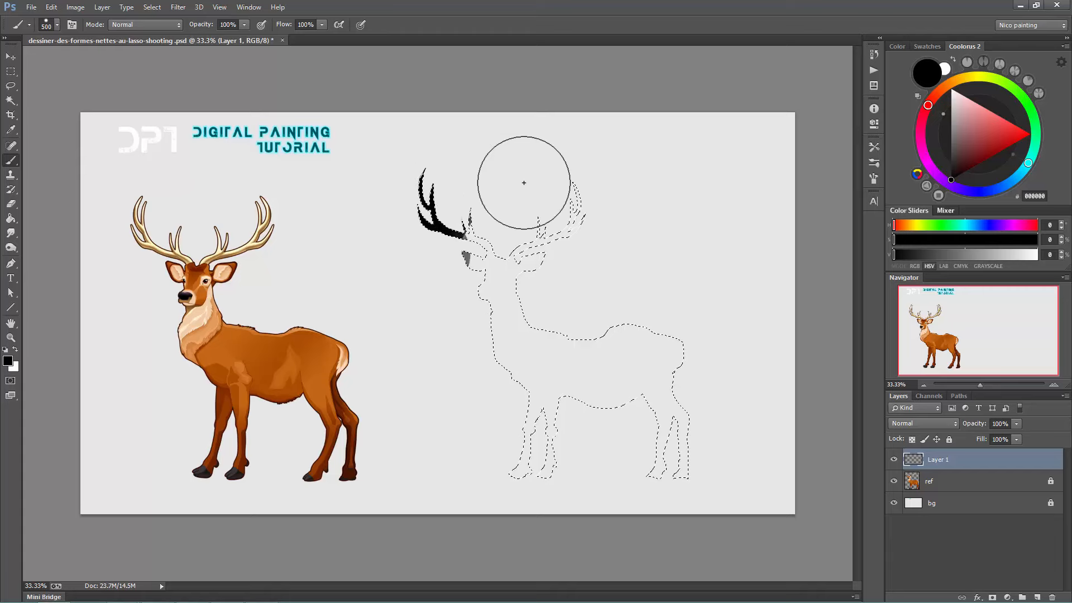
mouse_move(524, 182)
left_mouse_down()
mouse_move(610, 175)
mouse_move(454, 383)
mouse_move(586, 342)
mouse_move(601, 399)
mouse_move(677, 377)
mouse_move(701, 425)
mouse_move(593, 486)
left_mouse_up()
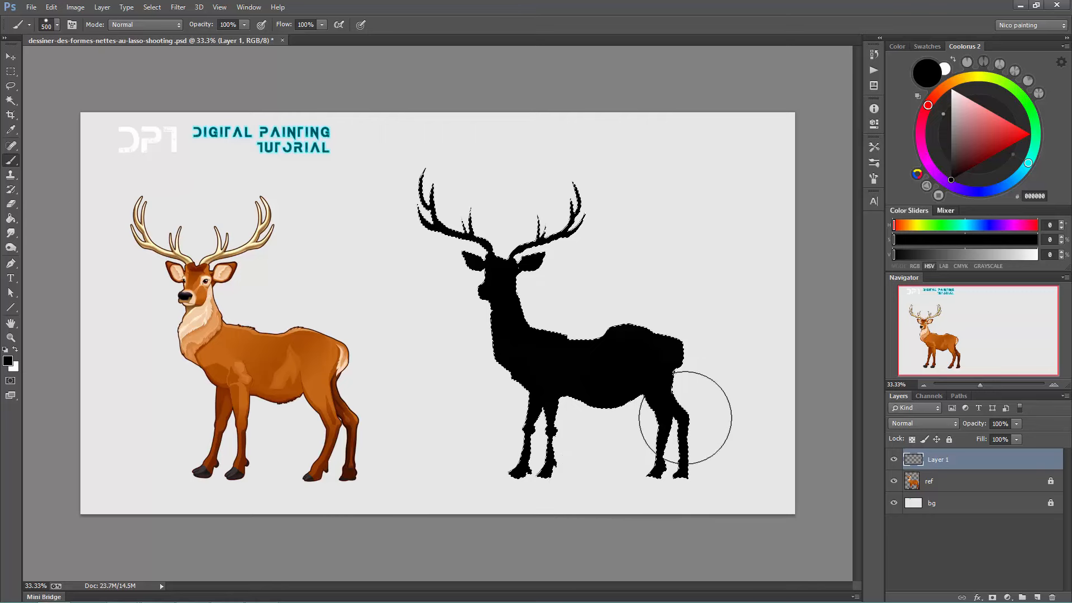
mouse_move(685, 418)
left_mouse_down()
mouse_move(473, 243)
mouse_move(505, 169)
mouse_move(567, 423)
mouse_move(705, 431)
left_mouse_up()
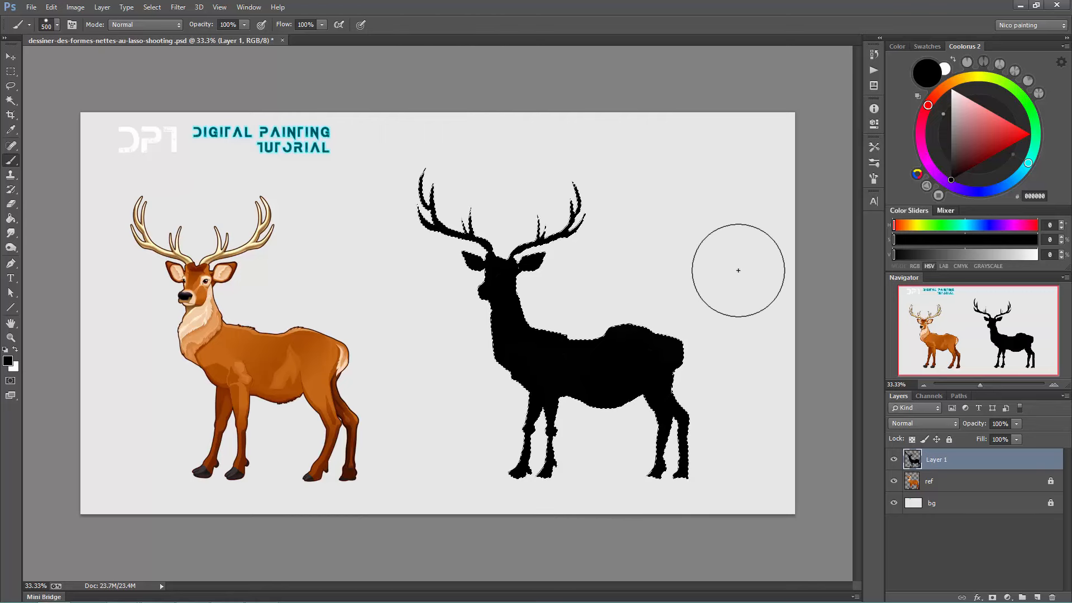
key("ctrl+d")
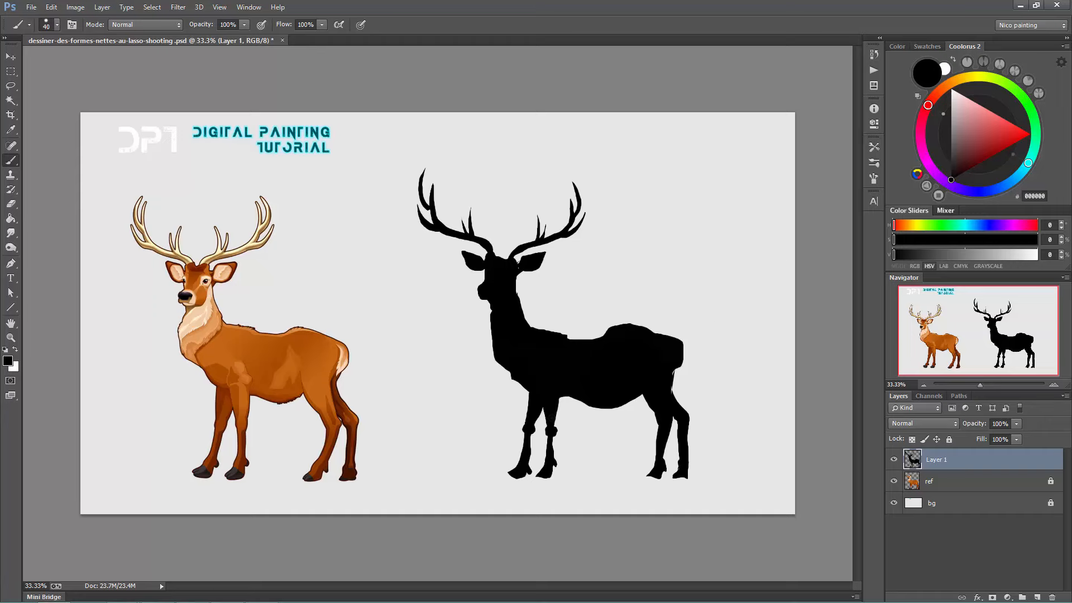
Step: Sample the silhouette's black and touch up the edges of the legs with a smaller brush
key("ctrl+space")
mouse_move(569, 438)
left_mouse_down()
mouse_move(588, 438)
mouse_move(582, 427)
left_mouse_up()
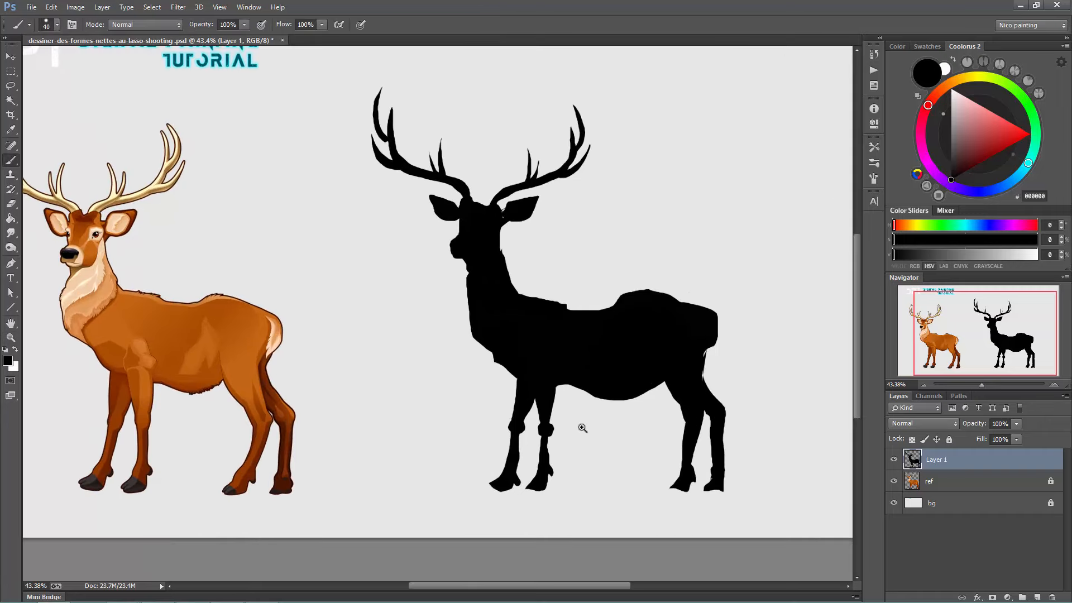
left_click(549, 411, "alt")
key("bracketleft")
key("ctrl+d")
mouse_move(516, 362)
left_mouse_down()
mouse_move(513, 427)
mouse_move(516, 387)
mouse_move(526, 410)
mouse_move(519, 422)
mouse_move(525, 394)
mouse_move(514, 449)
left_mouse_up()
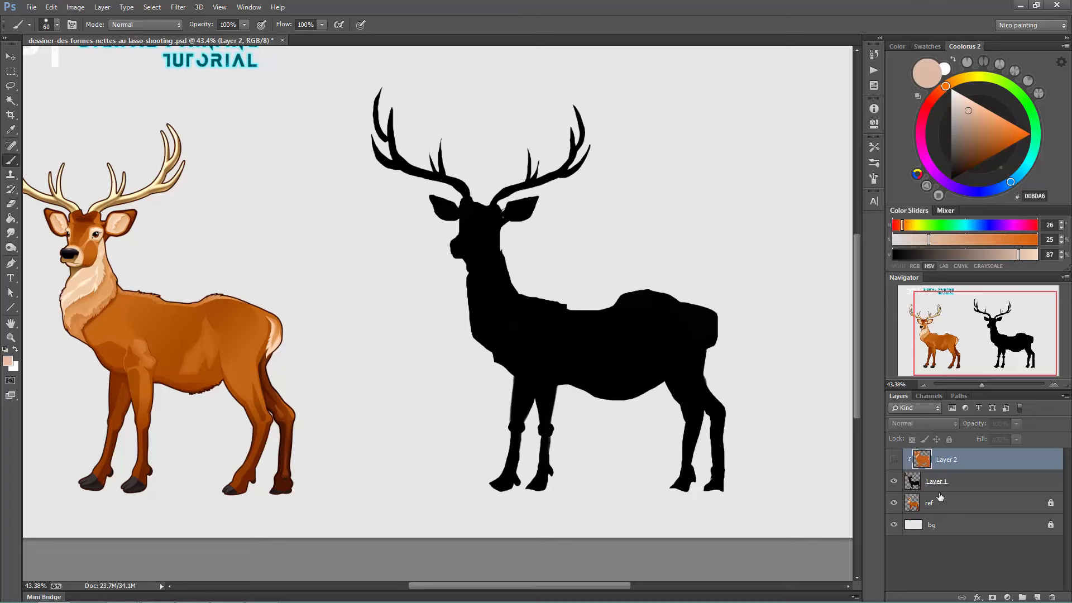
Step: Open the Gaussian Blur filter for the deer silhouette on Layer 1
left_click(963, 485)
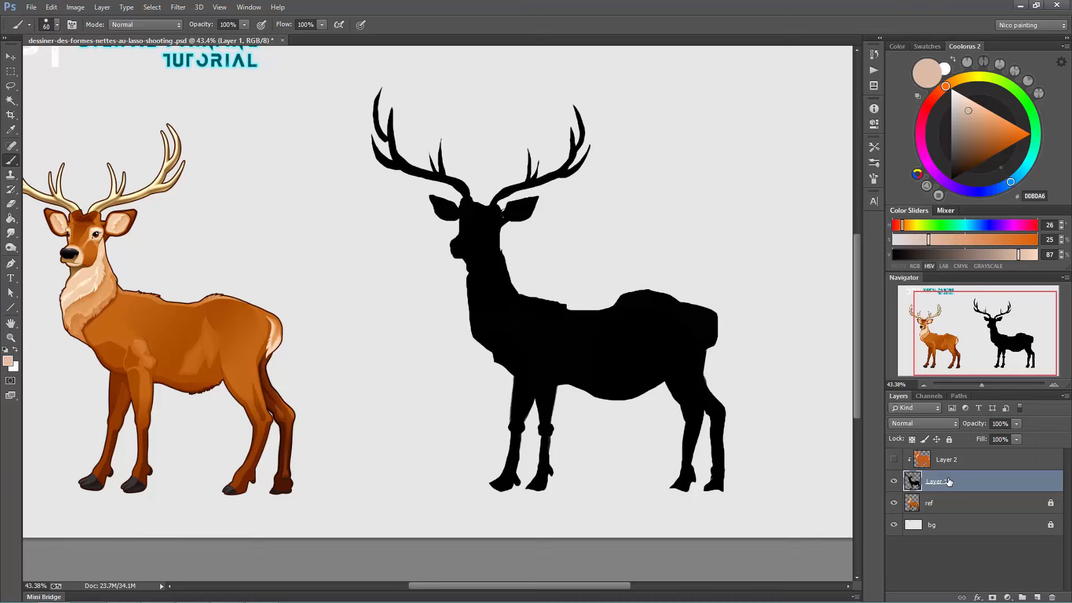
left_click(178, 7)
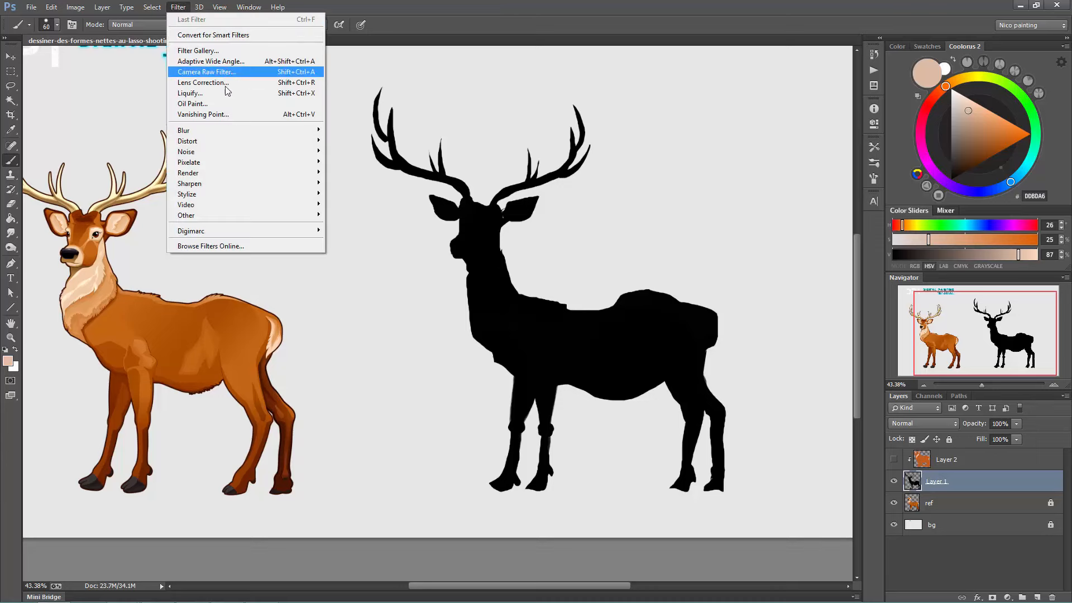
mouse_move(217, 131)
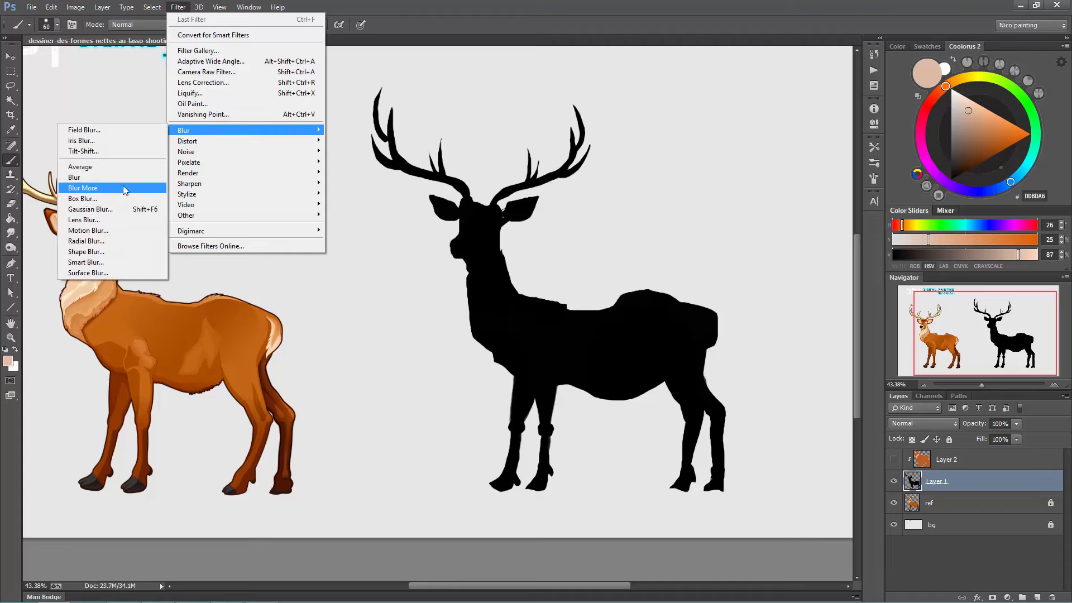
left_click(102, 212)
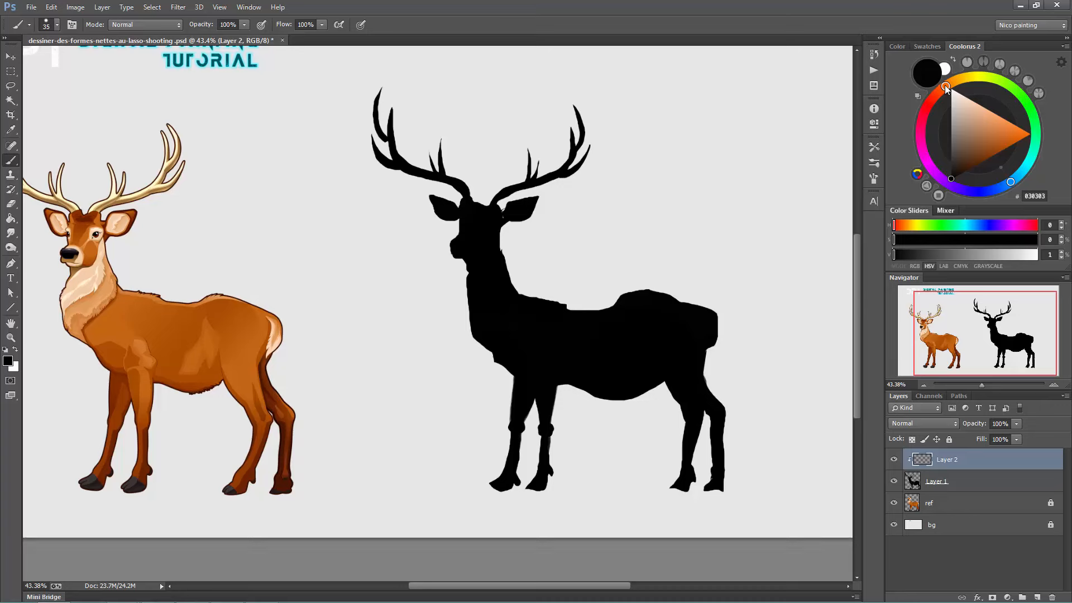
Step: Paint the deer's body, legs, neck and head orange-brown (A95D24) on the clipped Layer 2 with a 125 px brush
left_click(1001, 141)
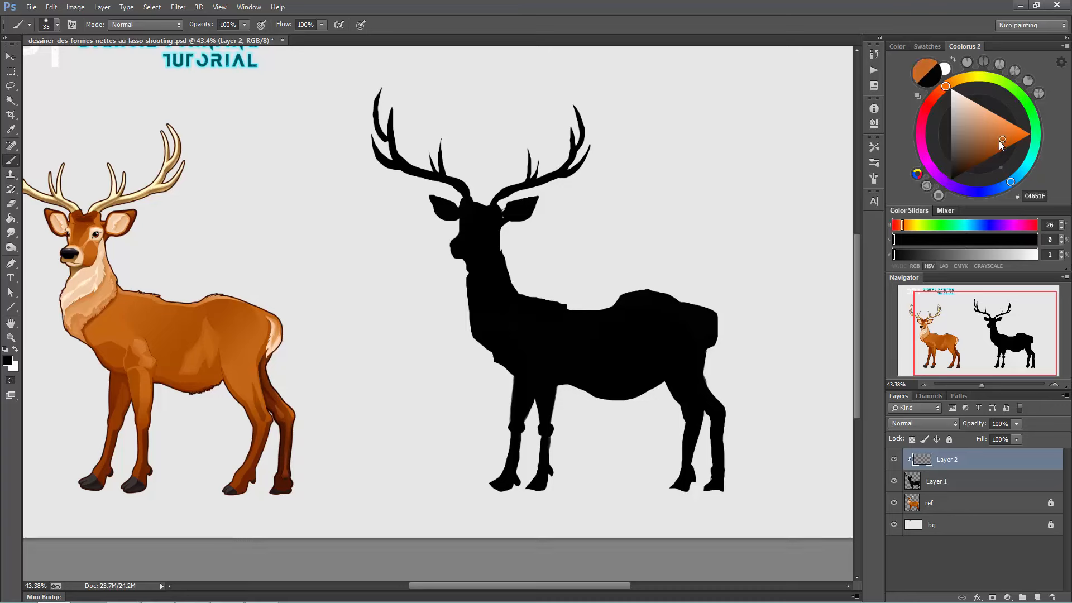
left_click(992, 143)
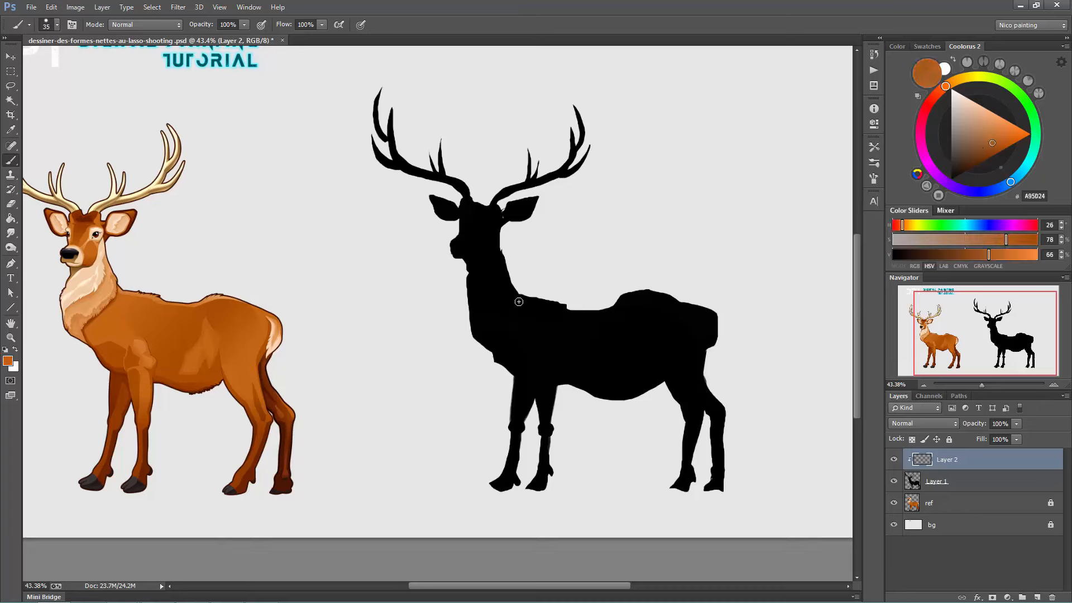
key("bracketright")
key("bracketright")
key("bracketright")
key("bracketright")
key("bracketright")
key("bracketright")
key("bracketright")
key("bracketright")
mouse_move(535, 260)
left_mouse_down()
mouse_move(491, 368)
mouse_move(477, 356)
mouse_move(583, 294)
mouse_move(640, 286)
mouse_move(646, 315)
mouse_move(683, 306)
mouse_move(625, 407)
mouse_move(659, 407)
mouse_move(703, 385)
mouse_move(675, 474)
mouse_move(716, 380)
mouse_move(706, 482)
mouse_move(726, 422)
mouse_move(691, 480)
mouse_move(544, 377)
mouse_move(524, 433)
mouse_move(538, 477)
left_mouse_up()
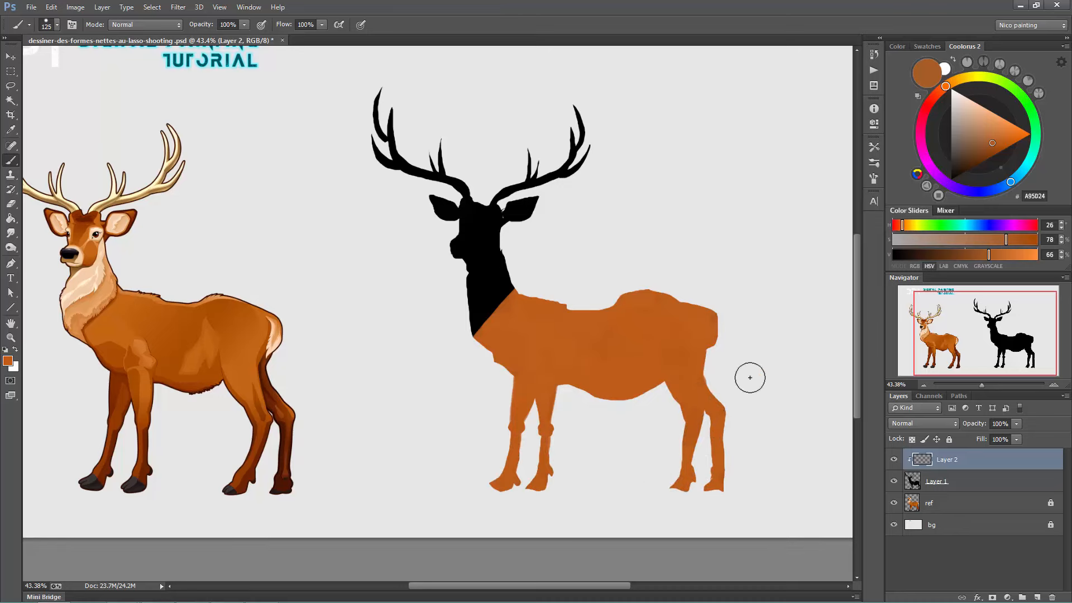
mouse_move(484, 352)
left_mouse_down()
mouse_move(529, 266)
mouse_move(489, 289)
mouse_move(531, 254)
mouse_move(510, 266)
mouse_move(507, 245)
mouse_move(488, 275)
mouse_move(499, 183)
mouse_move(482, 182)
mouse_move(464, 220)
mouse_move(479, 266)
mouse_move(490, 222)
left_mouse_up()
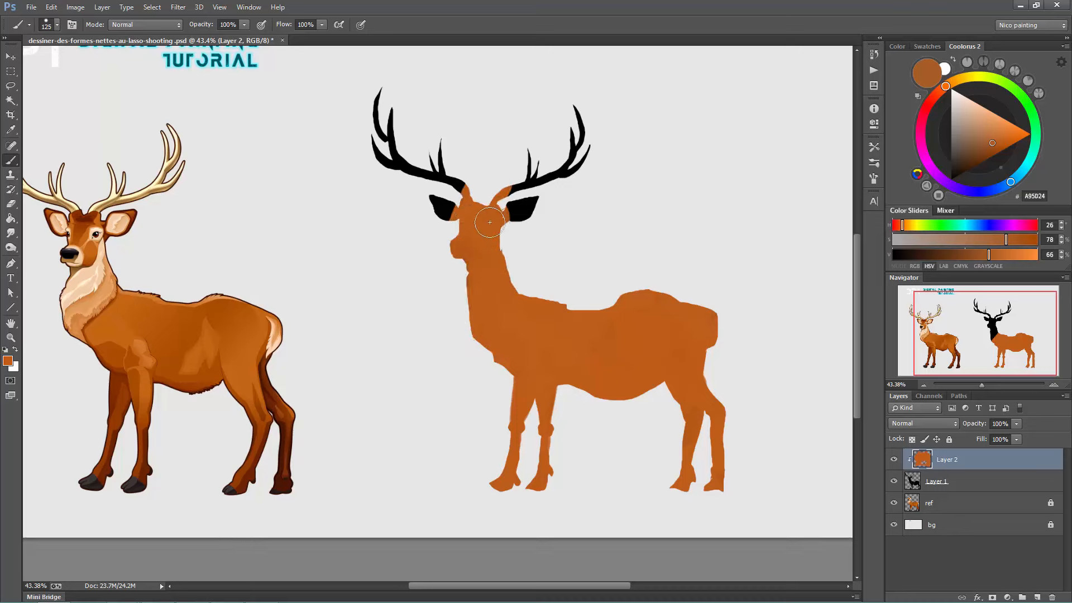
Step: Erase the orange spill from the antler bases on Layer 2 and paint both ears orange-brown (A95D24) with the 125 px brush
key("e")
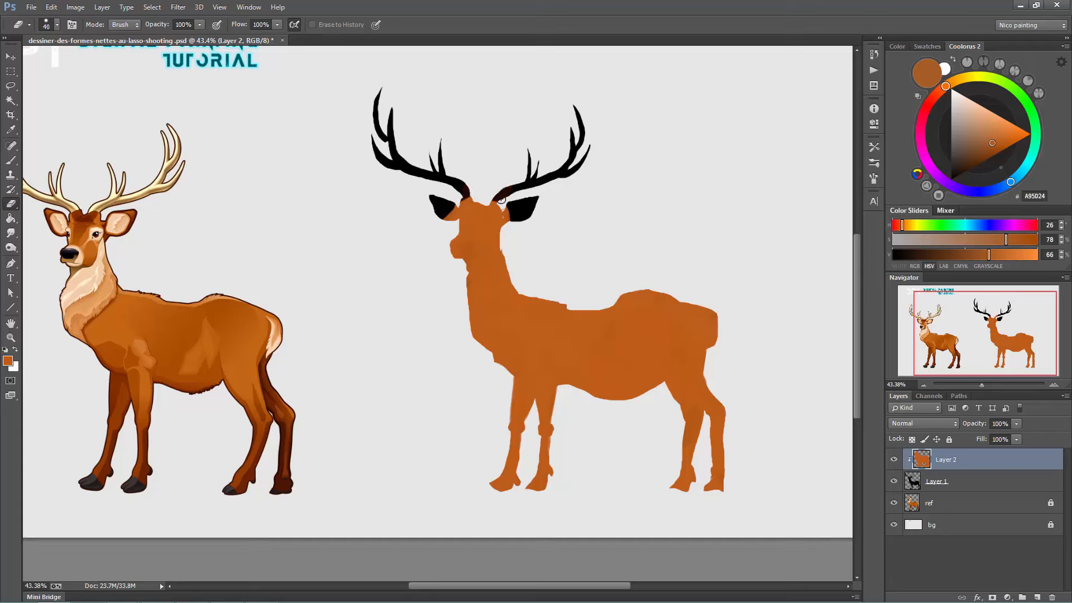
key("b")
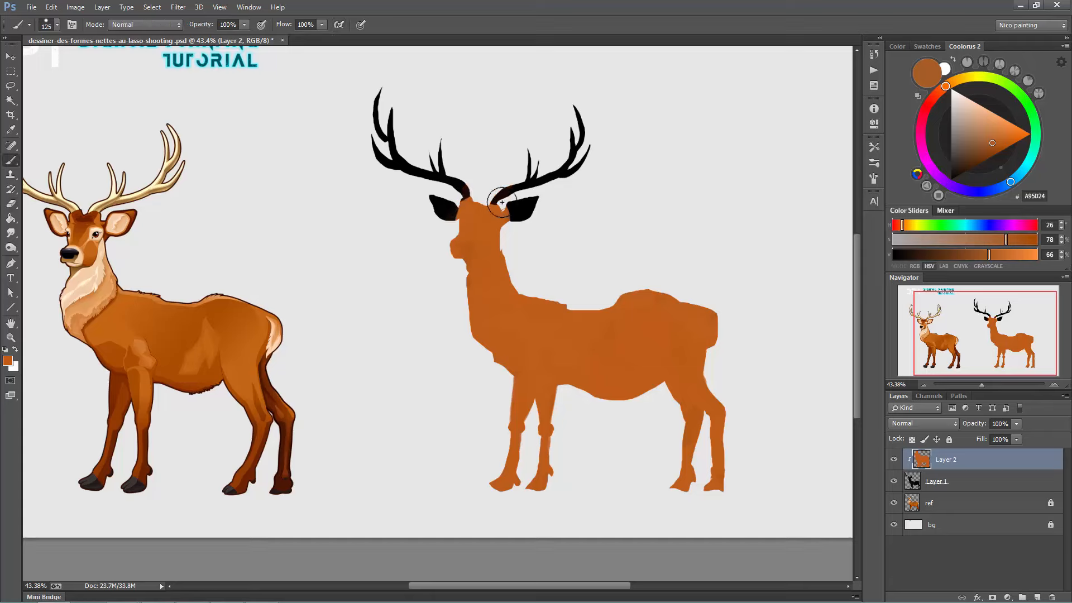
mouse_move(447, 198)
left_mouse_down()
mouse_move(431, 228)
mouse_move(467, 173)
left_mouse_up()
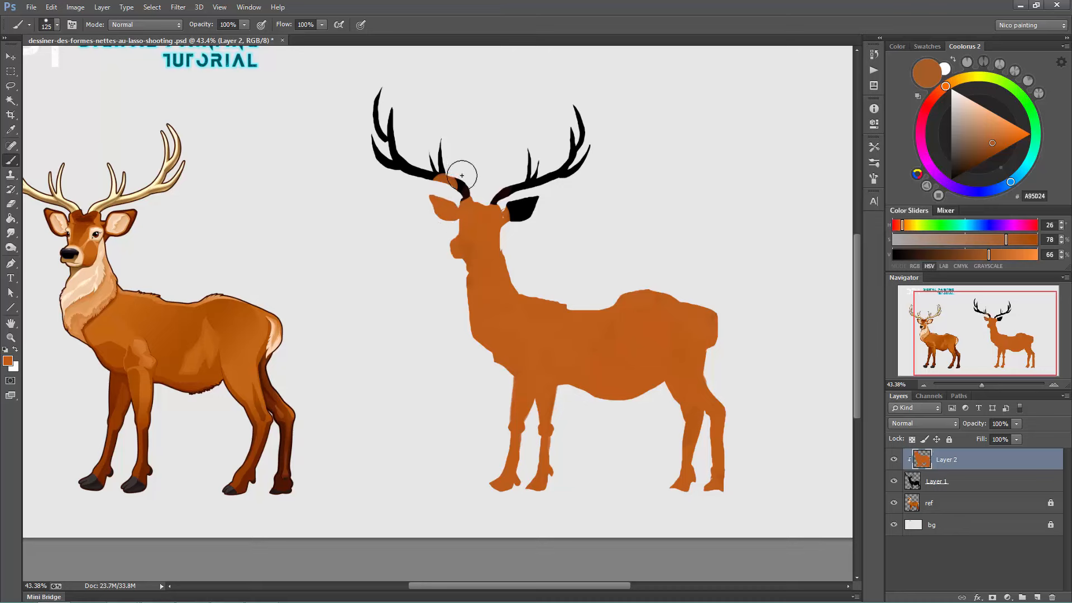
key("e")
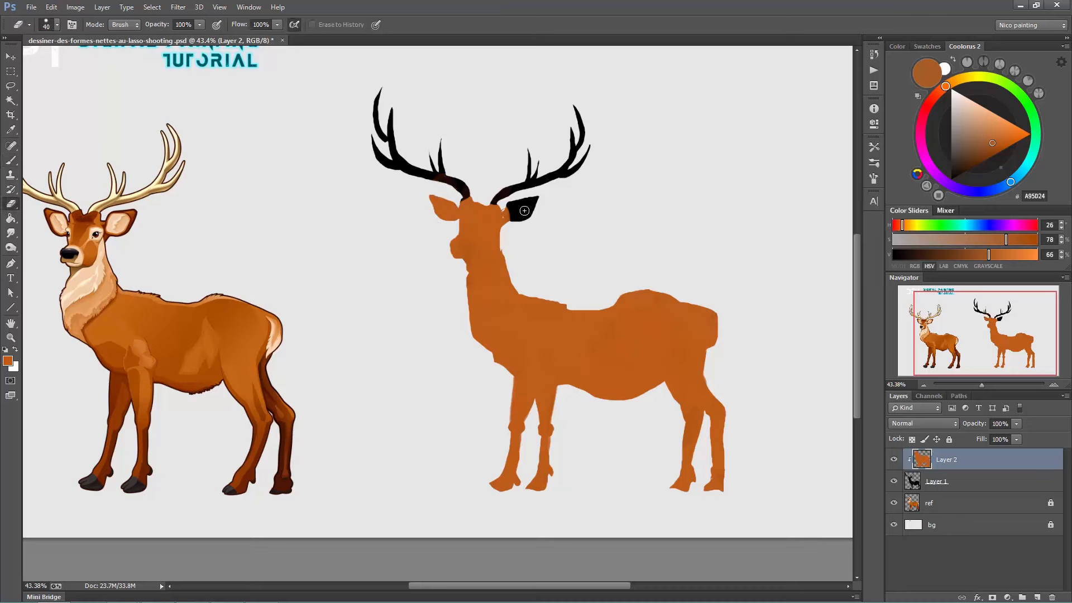
key("b")
mouse_move(511, 223)
left_mouse_down()
mouse_move(542, 204)
mouse_move(509, 230)
left_mouse_up()
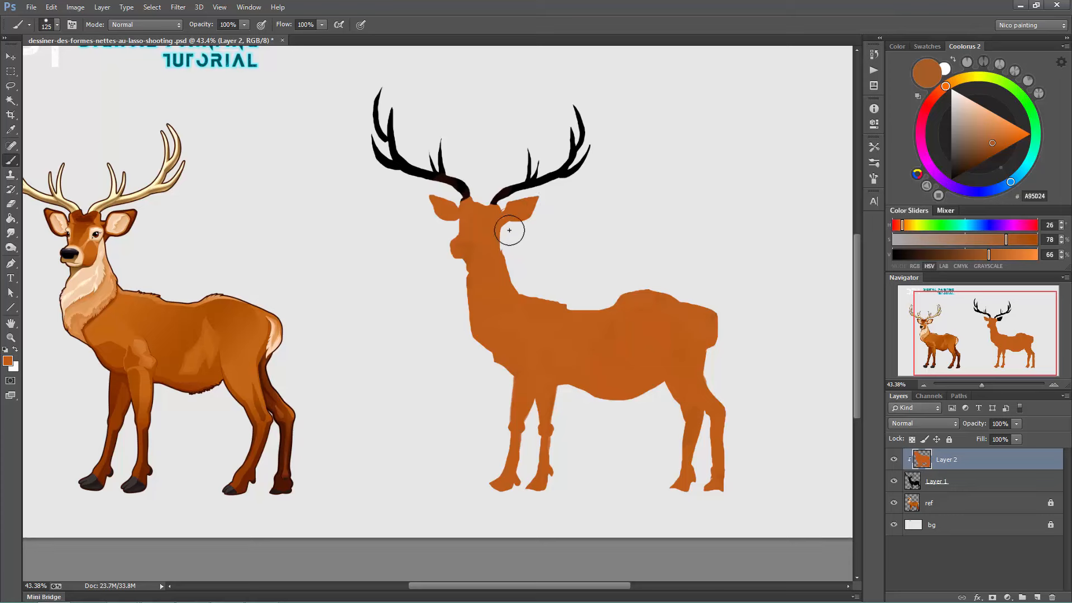
Step: Paint the deer's throat patch light beige (DCB191) with a 90 px brush, and go over it in a paler beige (DDBDA6)
left_click(974, 115)
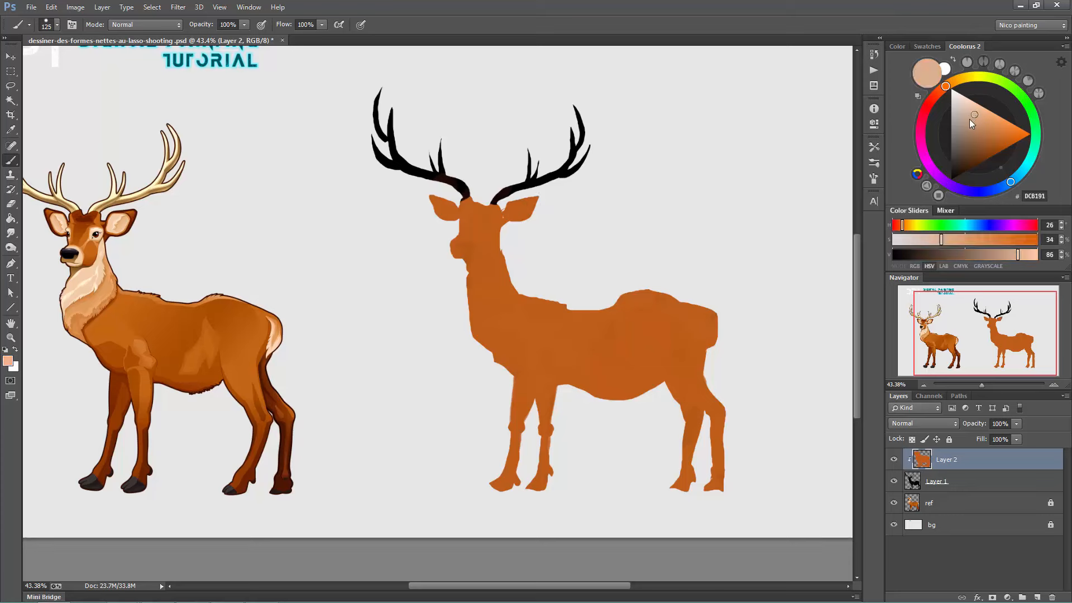
key("bracketleft")
key("bracketleft")
mouse_move(500, 258)
left_mouse_down()
mouse_move(467, 299)
mouse_move(501, 253)
mouse_move(460, 310)
left_mouse_up()
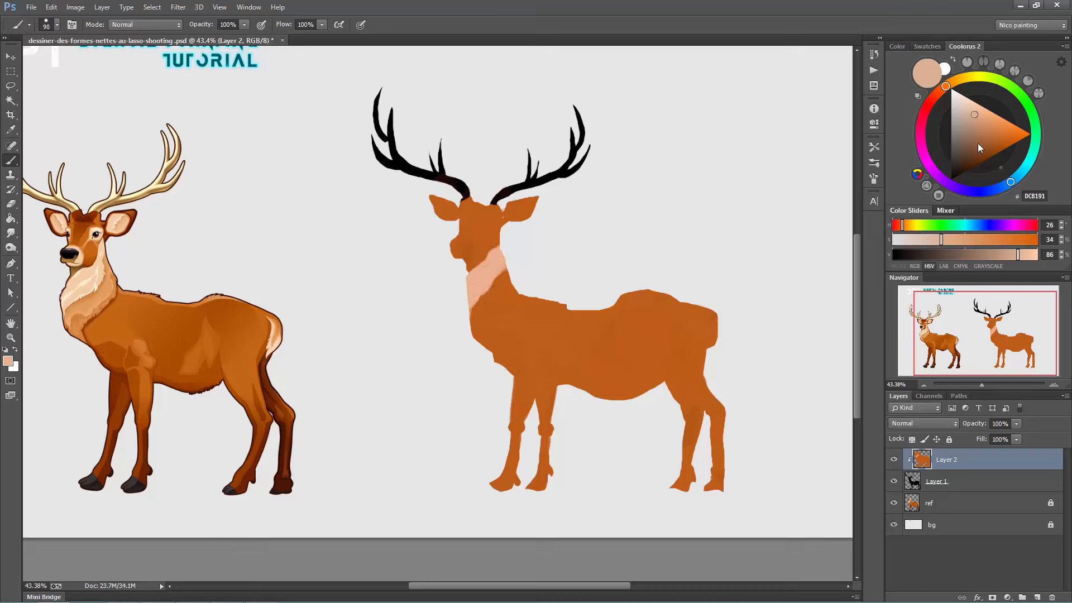
left_click(967, 111)
mouse_move(497, 262)
left_mouse_down()
mouse_move(503, 258)
mouse_move(470, 289)
mouse_move(479, 272)
mouse_move(498, 262)
mouse_move(476, 298)
mouse_move(499, 262)
mouse_move(476, 276)
mouse_move(471, 291)
mouse_move(507, 241)
left_mouse_up()
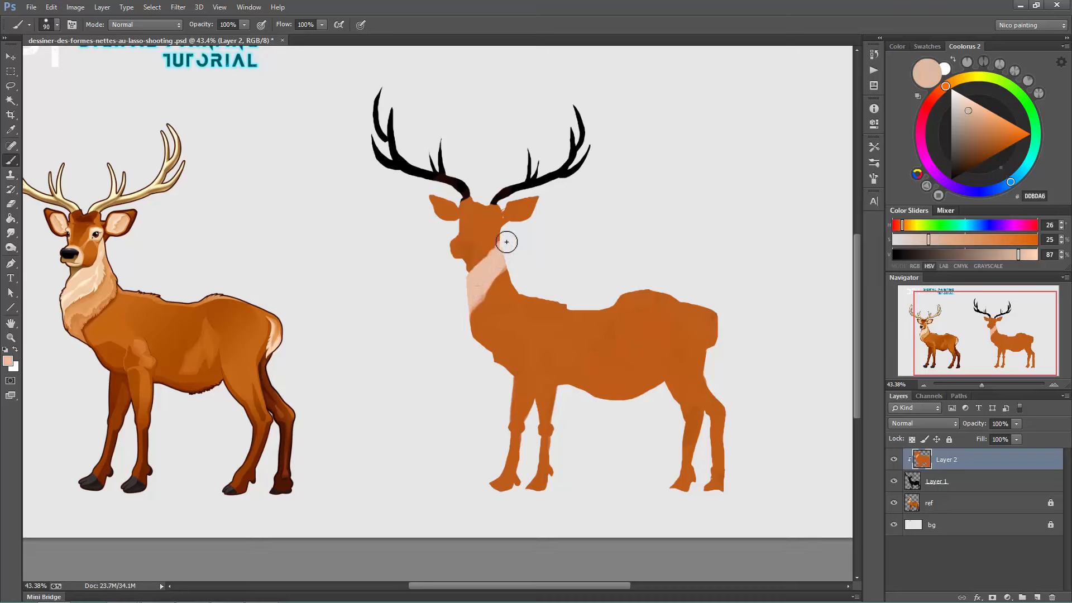
Step: Paint the insides of both ears pale beige (DDBDA6), and add a rump patch in the same colour with a 60 px brush
left_click(514, 210)
left_click_drag(530, 197, 518, 212)
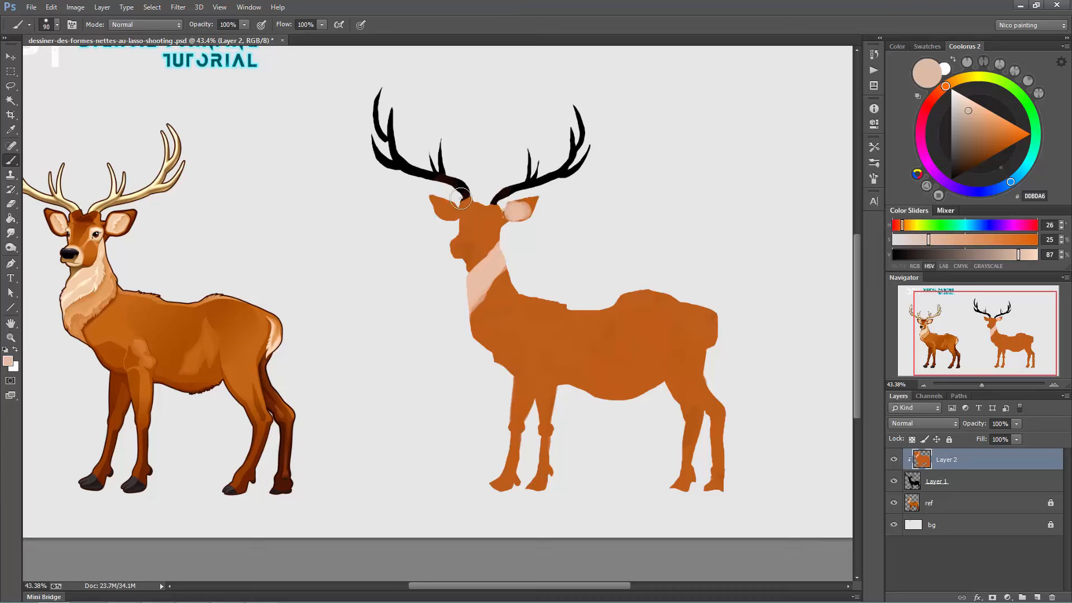
left_click_drag(443, 206, 450, 213)
key("bracketleft")
left_click_drag(708, 351, 712, 319)
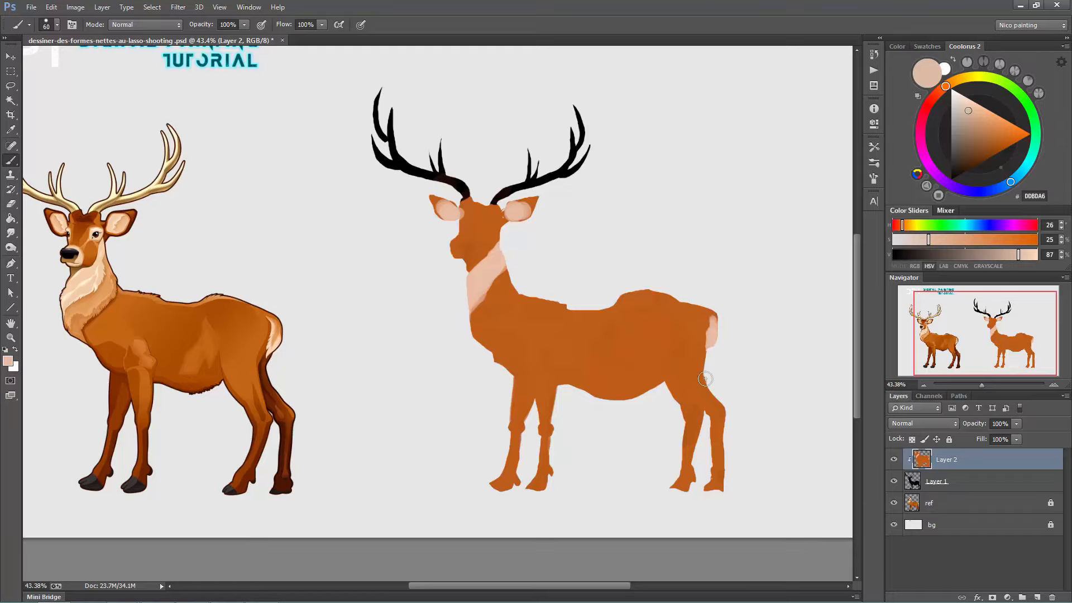